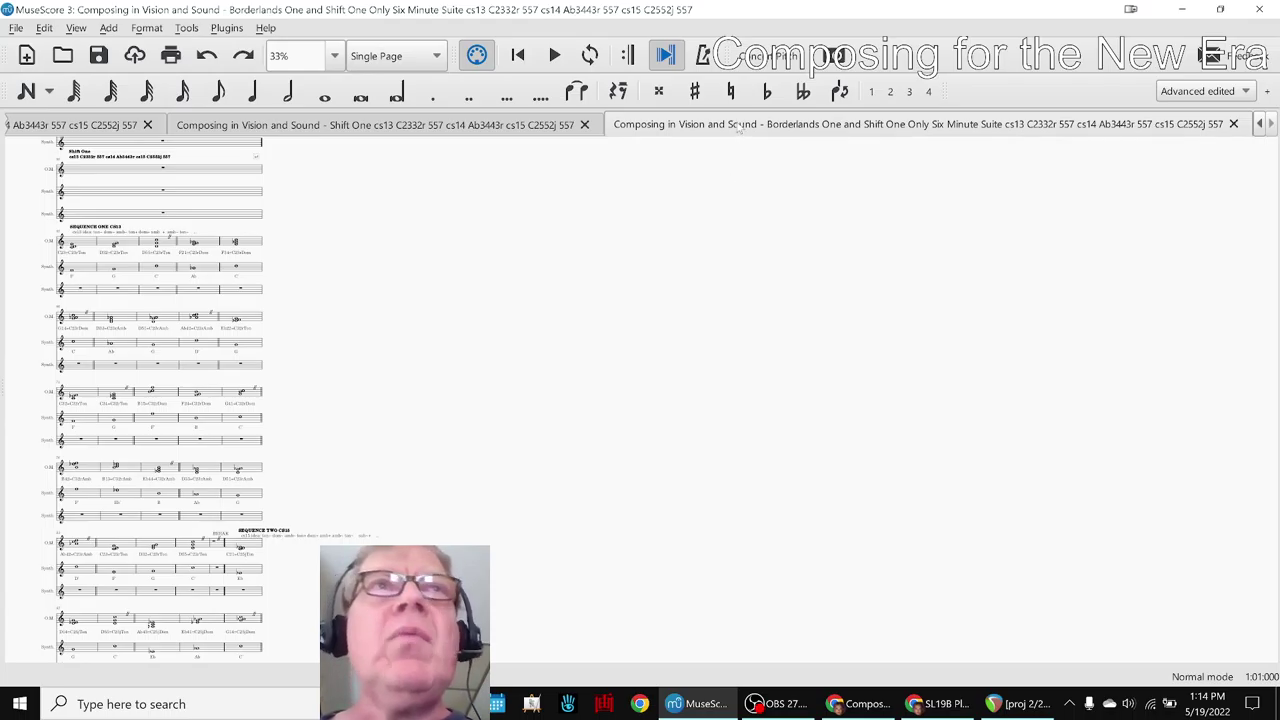
- Switch the score to Continuous View and set the zoom to 60%
{"action": "left_click", "coordinate": [405, 56]}
{"action": "left_click", "coordinate": [414, 44]}
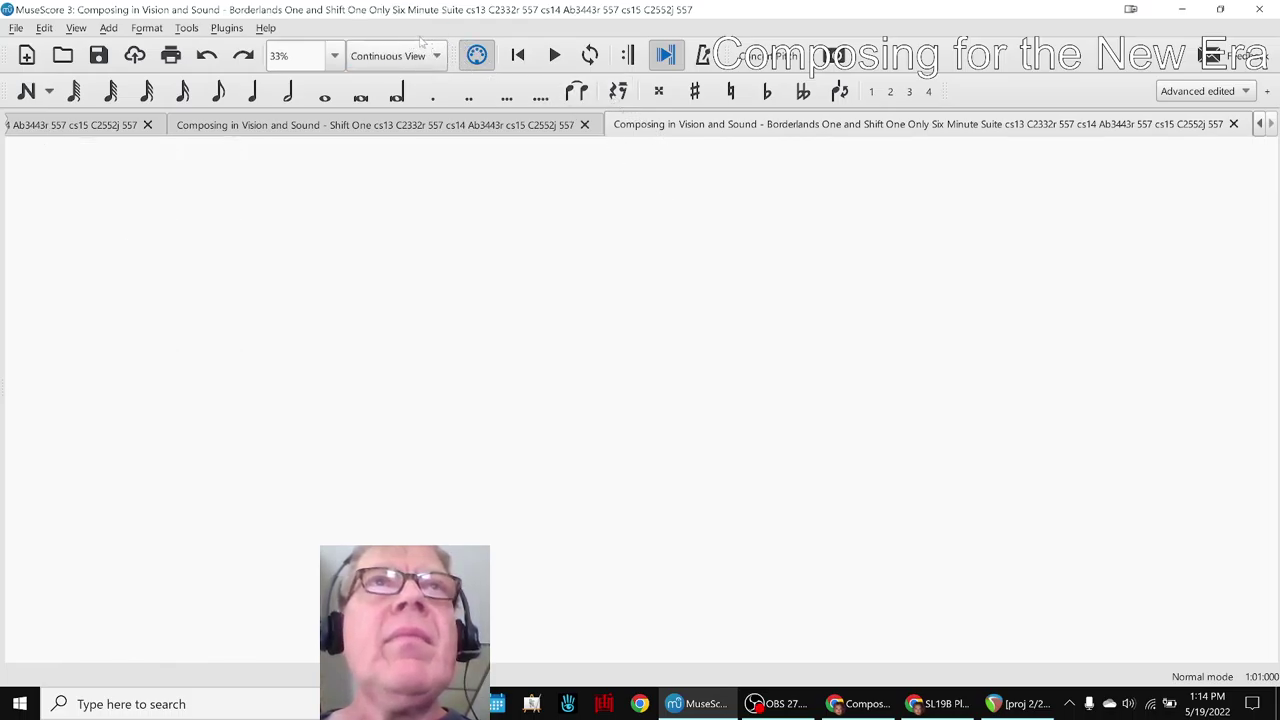
{"action": "scroll", "coordinate": [660, 345], "scroll_direction": "up", "scroll_amount": 2}
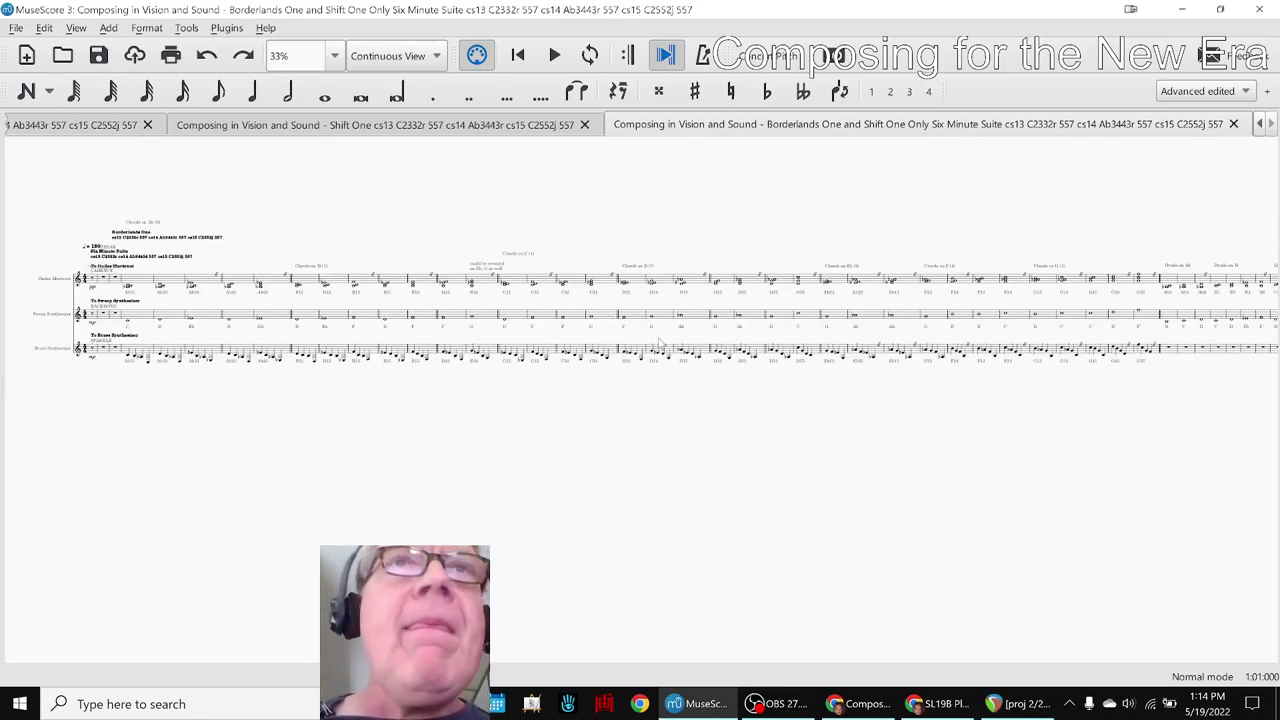
{"action": "left_click", "coordinate": [291, 62]}
{"action": "type", "text": "60"}
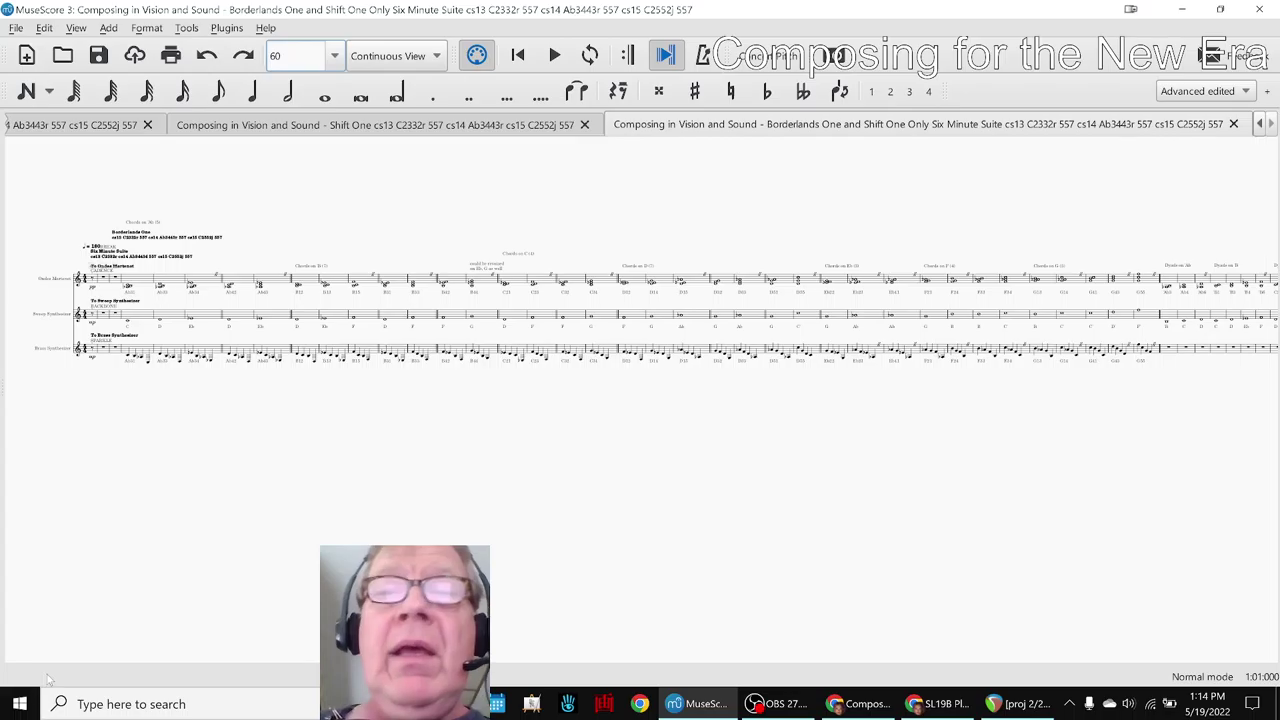
{"action": "key", "text": "Return"}
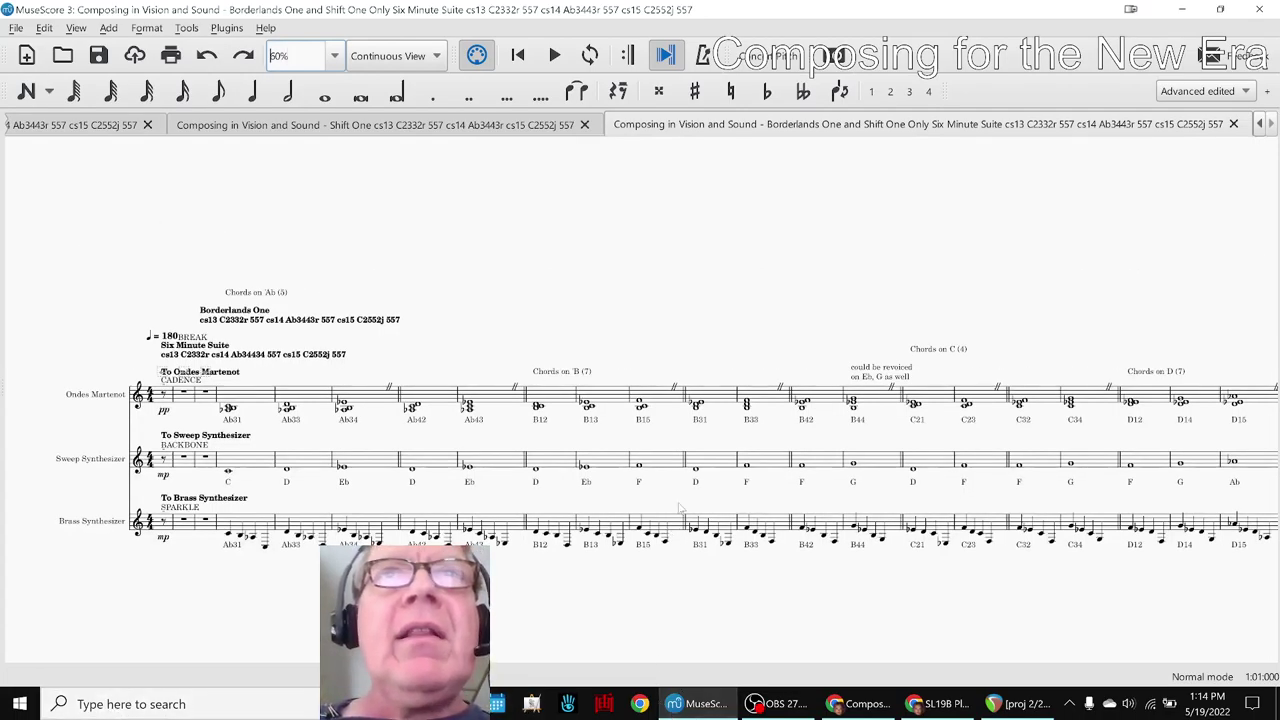
{"action": "scroll", "coordinate": [664, 300], "scroll_direction": "down", "scroll_amount": 3}
{"action": "scroll", "coordinate": [668, 558], "scroll_direction": "up", "scroll_amount": 1}
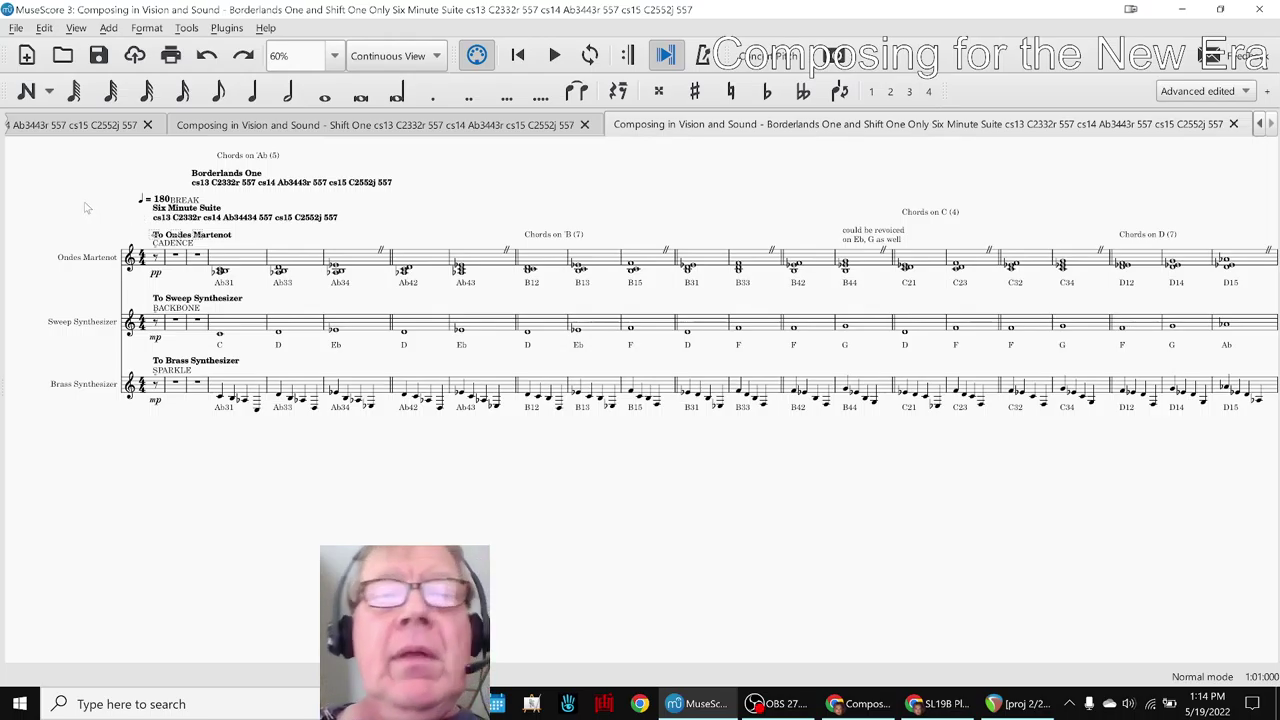
- Jump back to the start of the score, clear the selection and start playback
{"action": "key", "text": "ctrl+Home"}
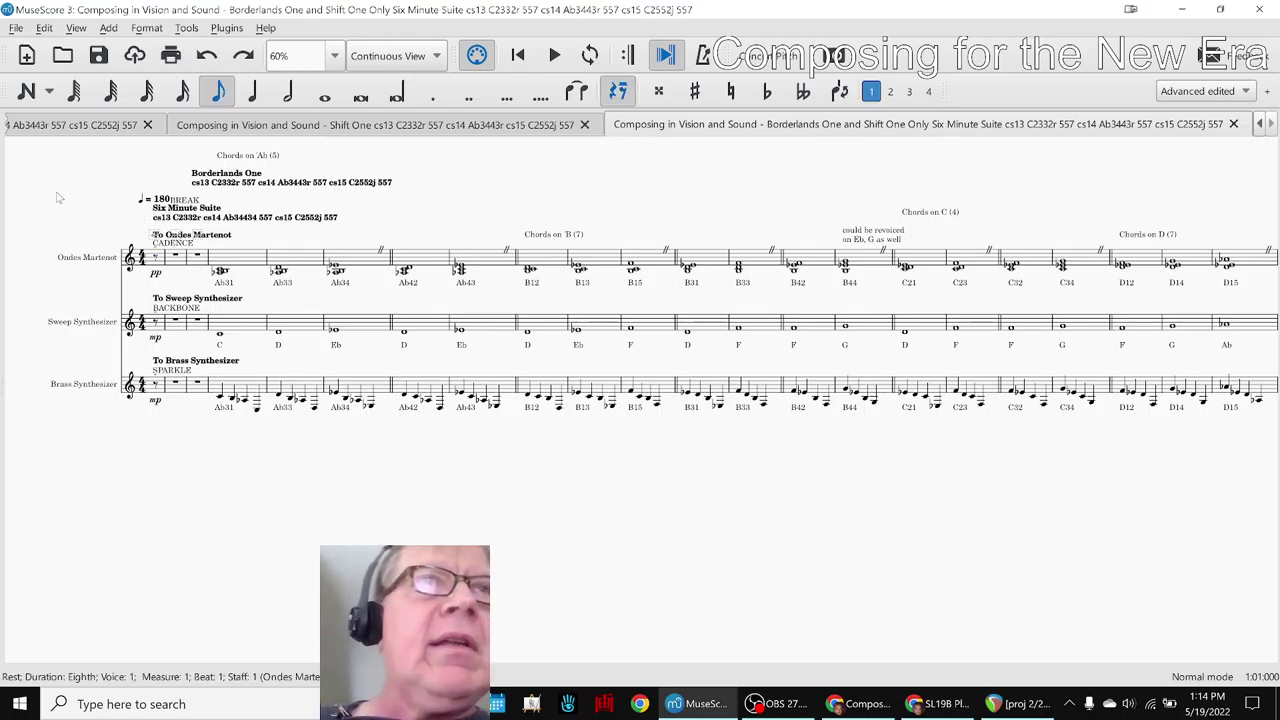
{"action": "key", "text": "Escape"}
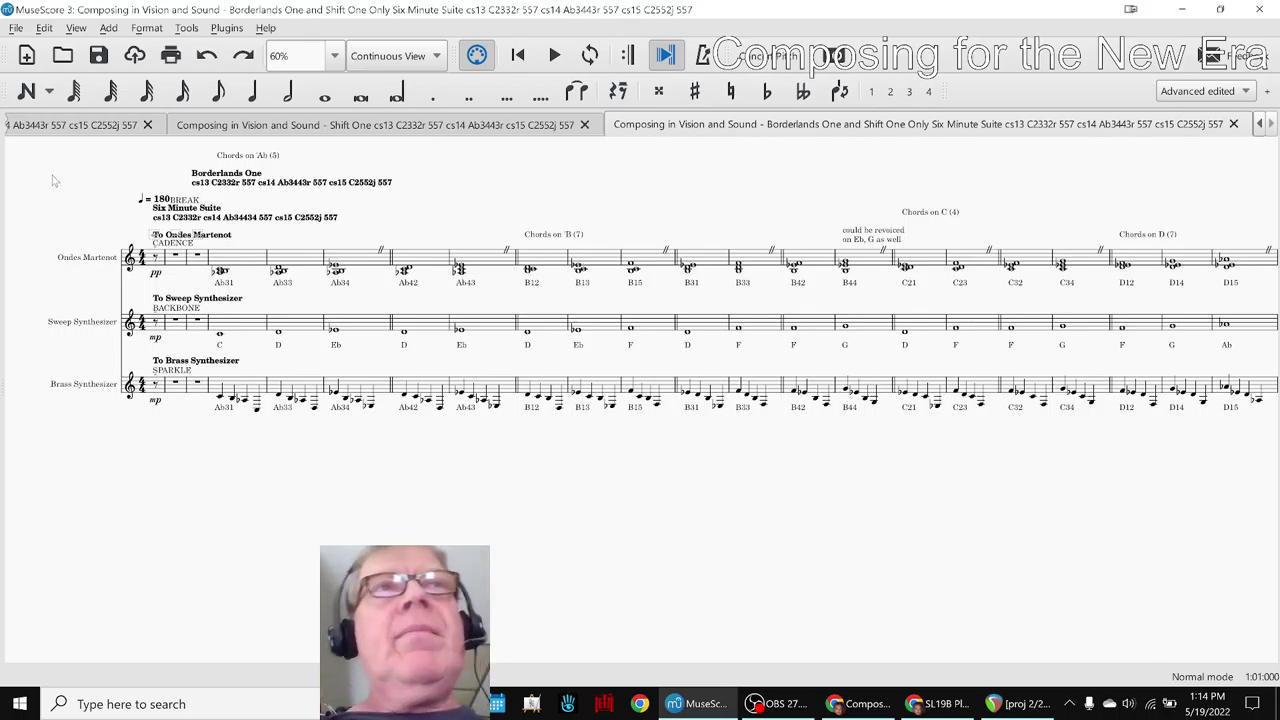
{"action": "key", "text": "space"}
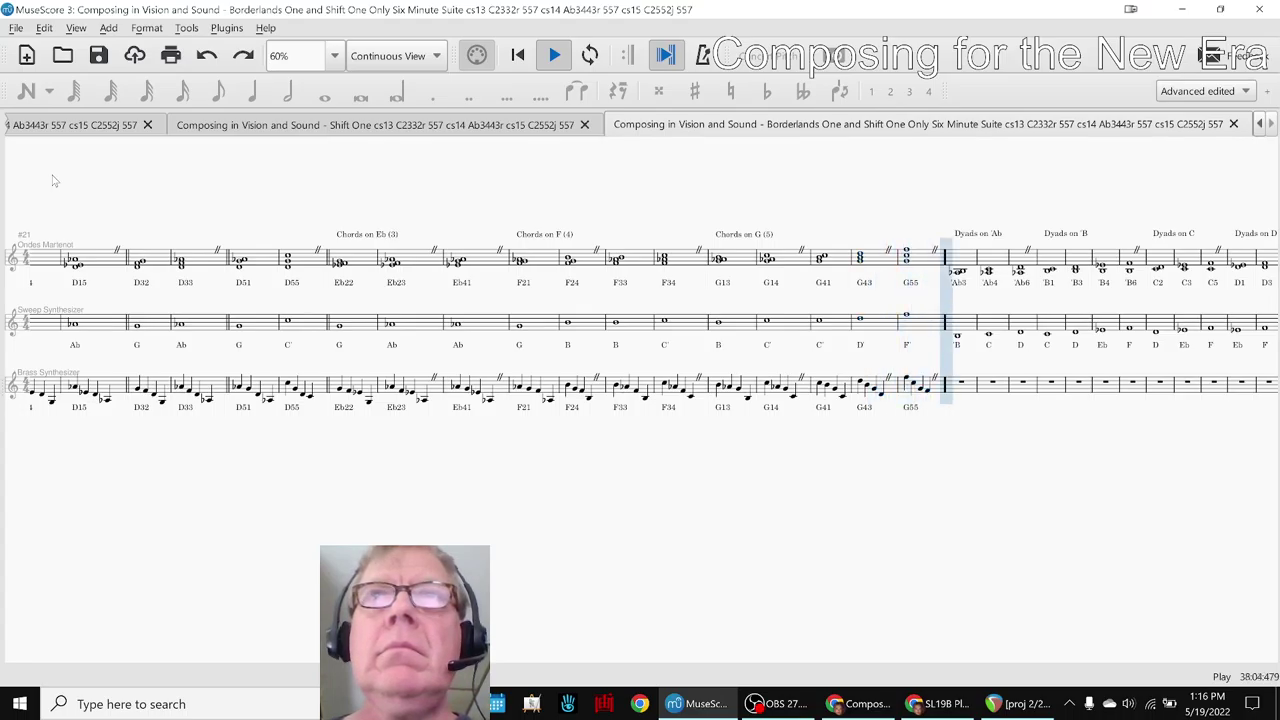
- Stop playback at the start of the Dyads on Ab cells
{"action": "key", "text": "space"}
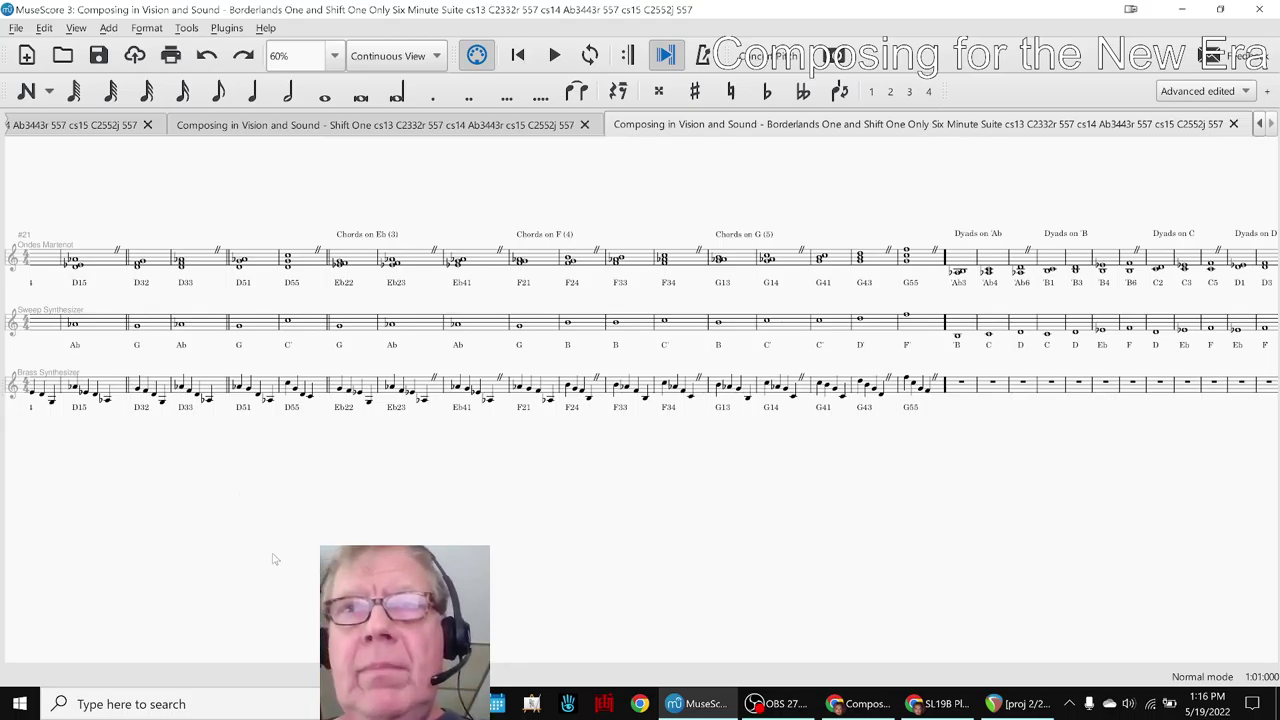
- Bring up the Google Sheets recap notes and scroll down from column A to the Results section
{"action": "left_click", "coordinate": [858, 704]}
{"action": "key", "text": "Left"}
{"action": "key", "text": "Left"}
{"action": "key", "text": "Left"}
{"action": "key", "text": "Left"}
{"action": "key", "text": "Left"}
{"action": "key", "text": "Left"}
{"action": "key", "text": "Left"}
{"action": "key", "text": "Left"}
{"action": "key", "text": "Left"}
{"action": "key", "text": "Left"}
{"action": "key", "text": "Left"}
{"action": "key", "text": "Left"}
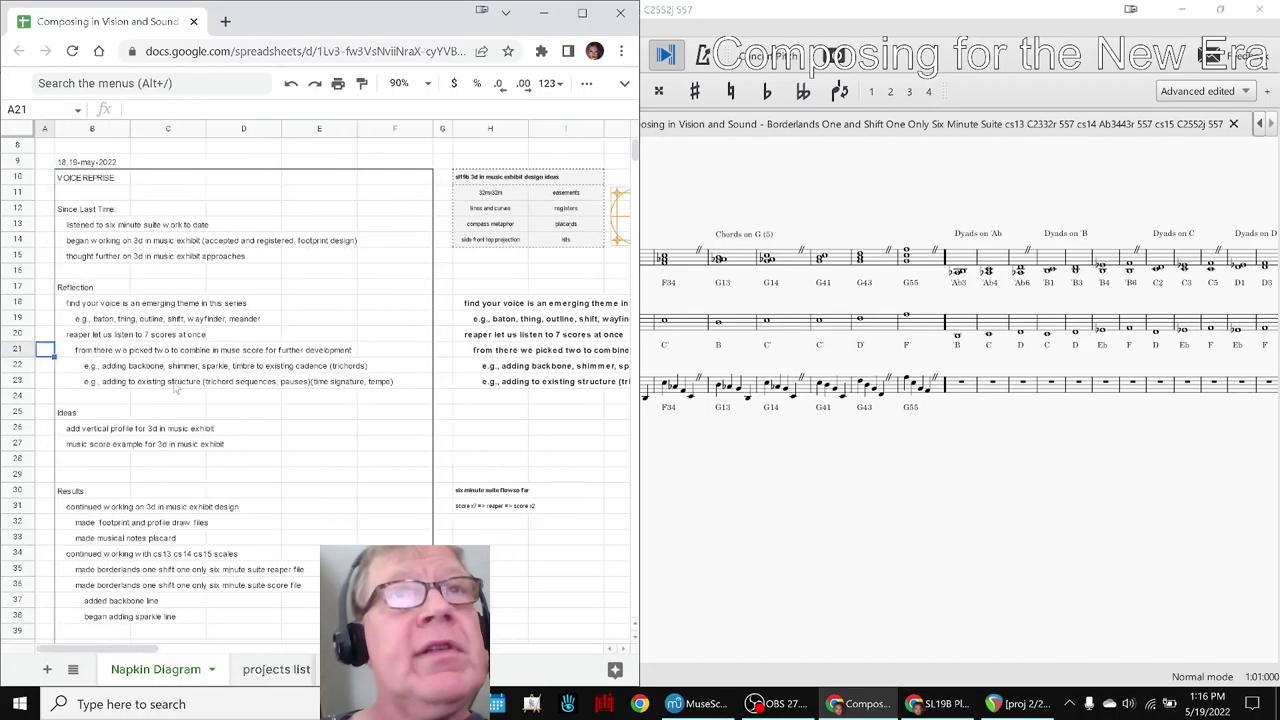
{"action": "scroll", "coordinate": [175, 390], "scroll_direction": "down", "scroll_amount": 5}
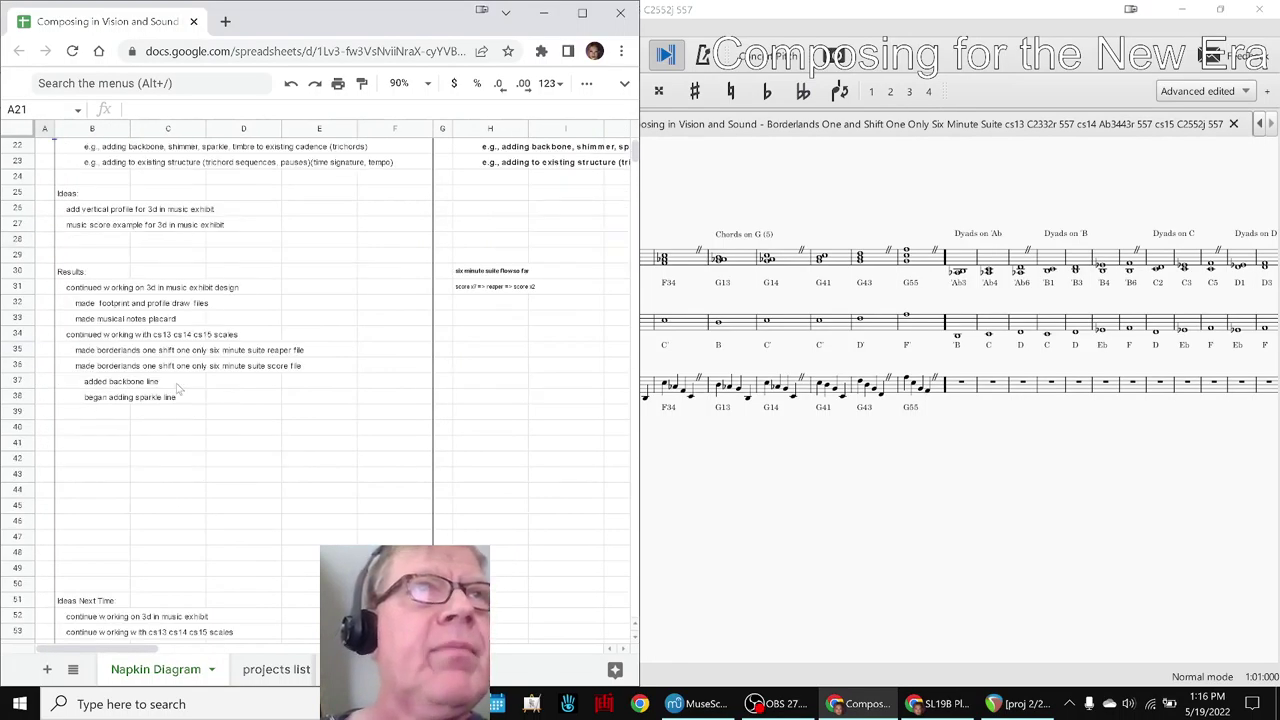
{"action": "scroll", "coordinate": [178, 388], "scroll_direction": "down", "scroll_amount": 3}
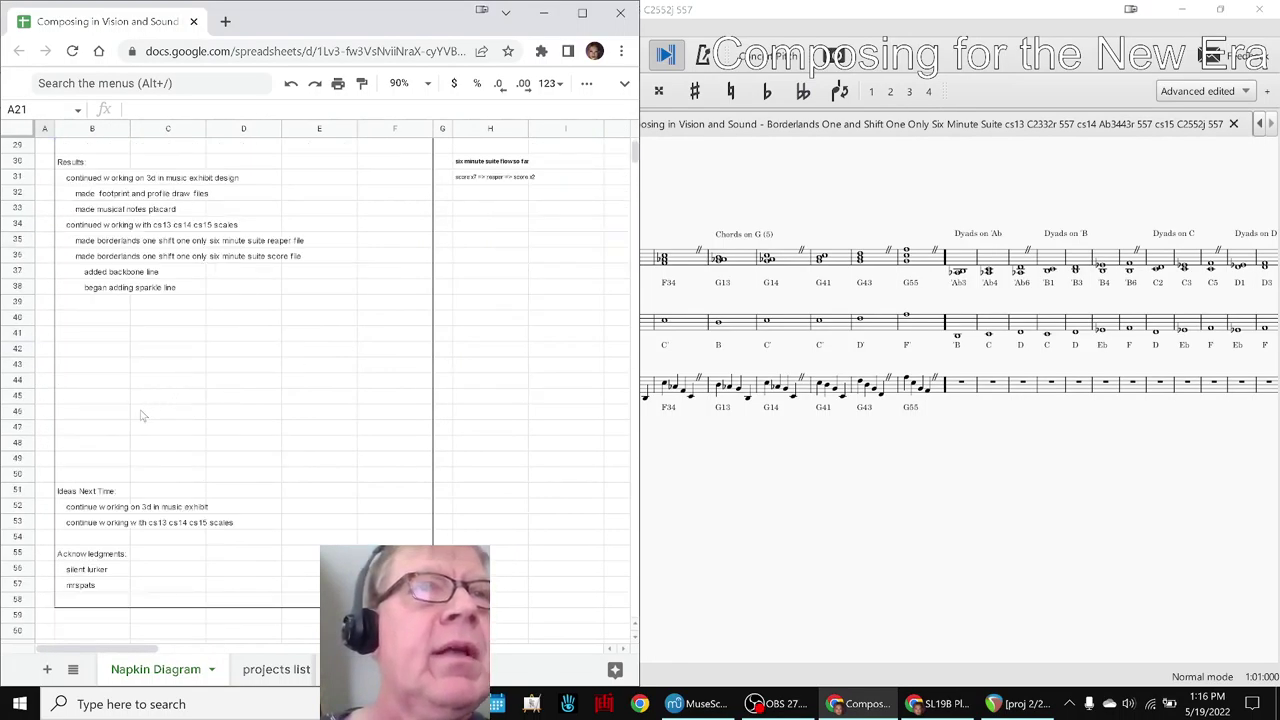
- Highlight the next-time note about the scales and the two acknowledged viewers' rows
{"action": "left_click", "coordinate": [90, 524]}
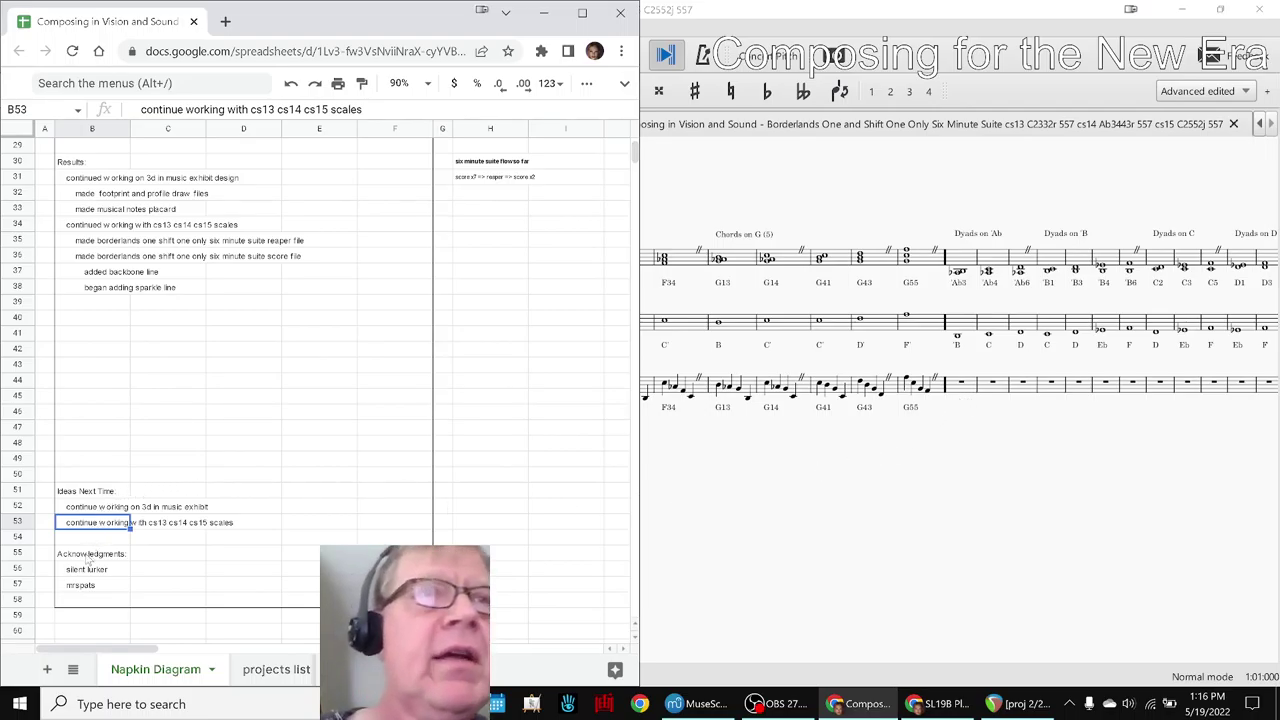
{"action": "left_click", "coordinate": [82, 568]}
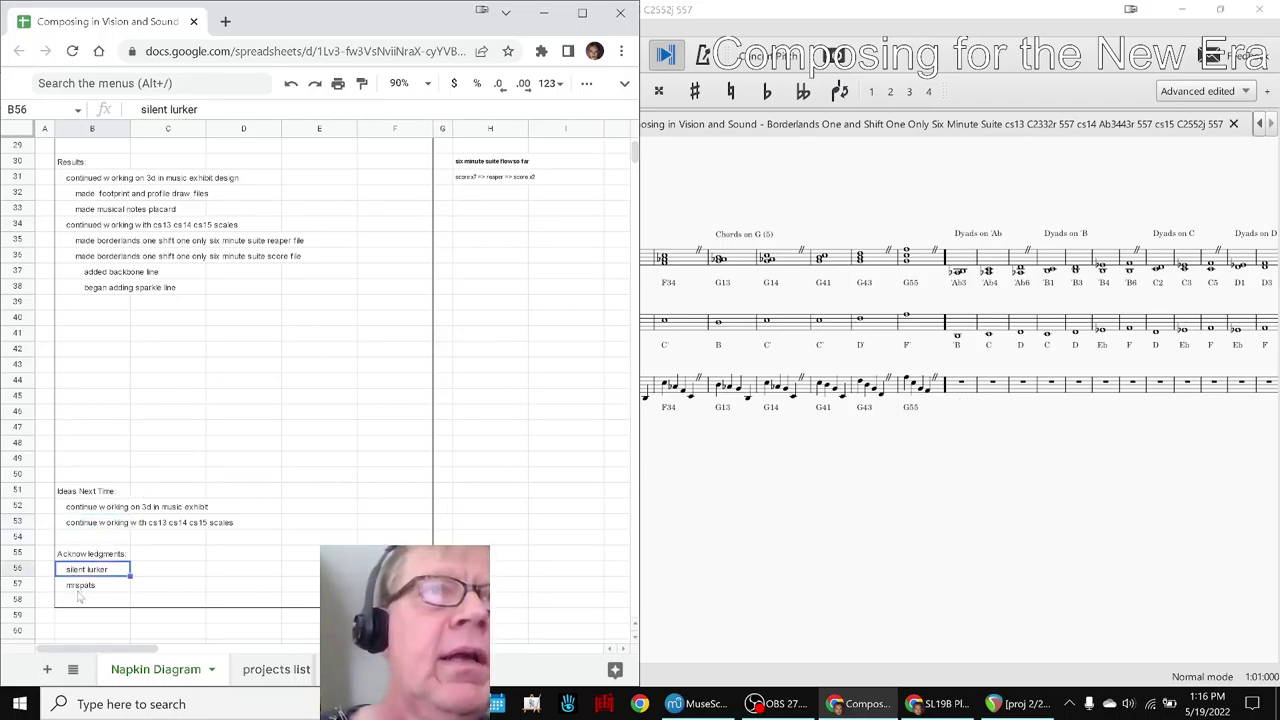
{"action": "left_click", "coordinate": [79, 588]}
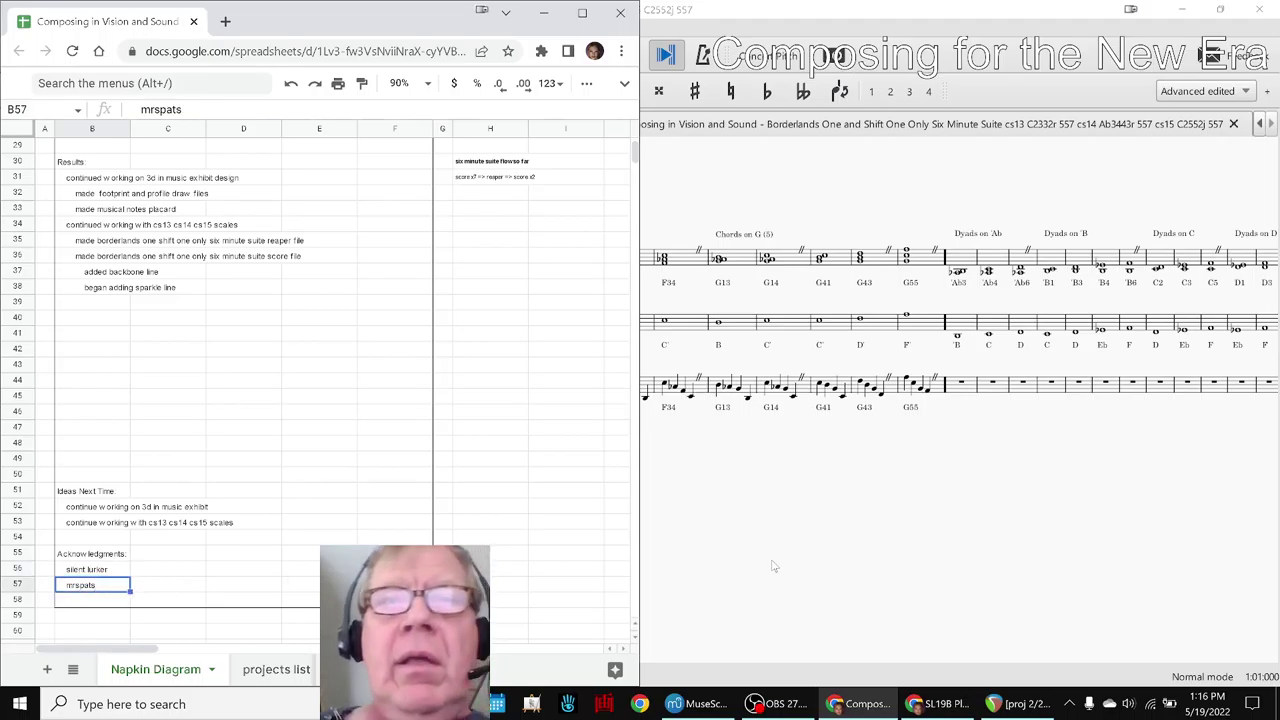
{"action": "left_click", "coordinate": [775, 705]}
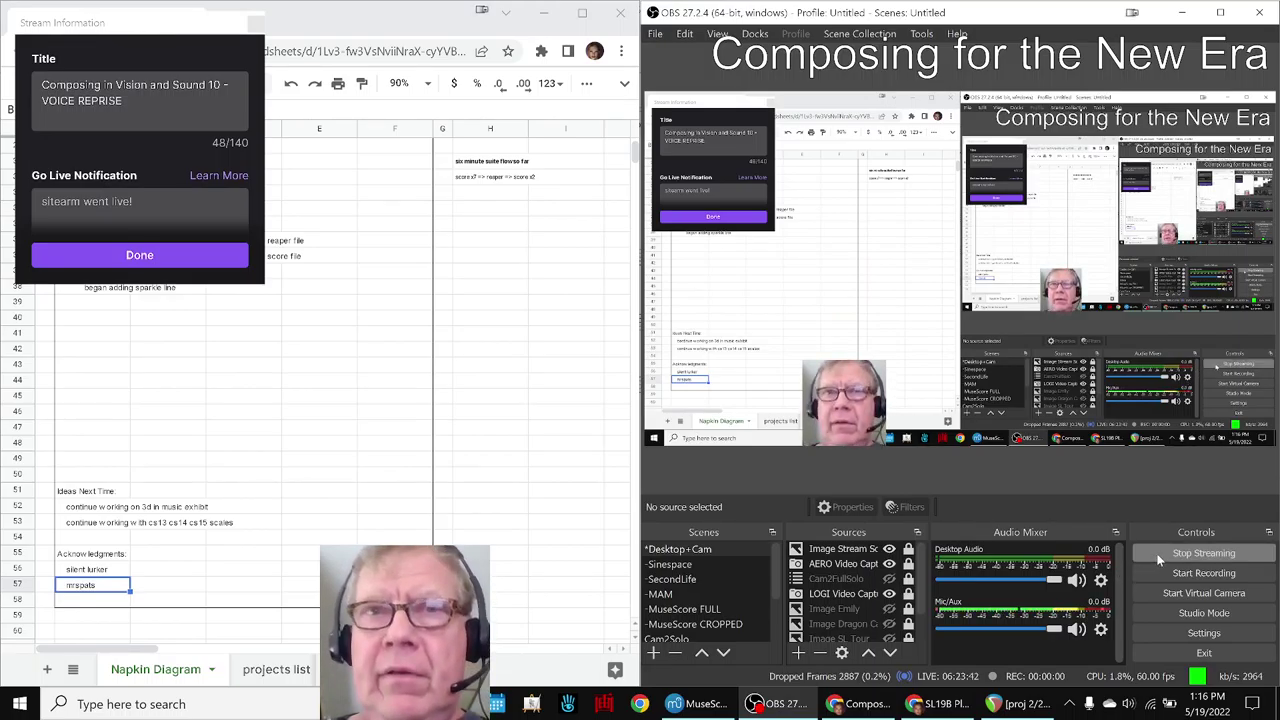
- Choose Stop Streaming in OBS's Controls panel to end the live stream
{"action": "left_click", "coordinate": [1157, 561]}
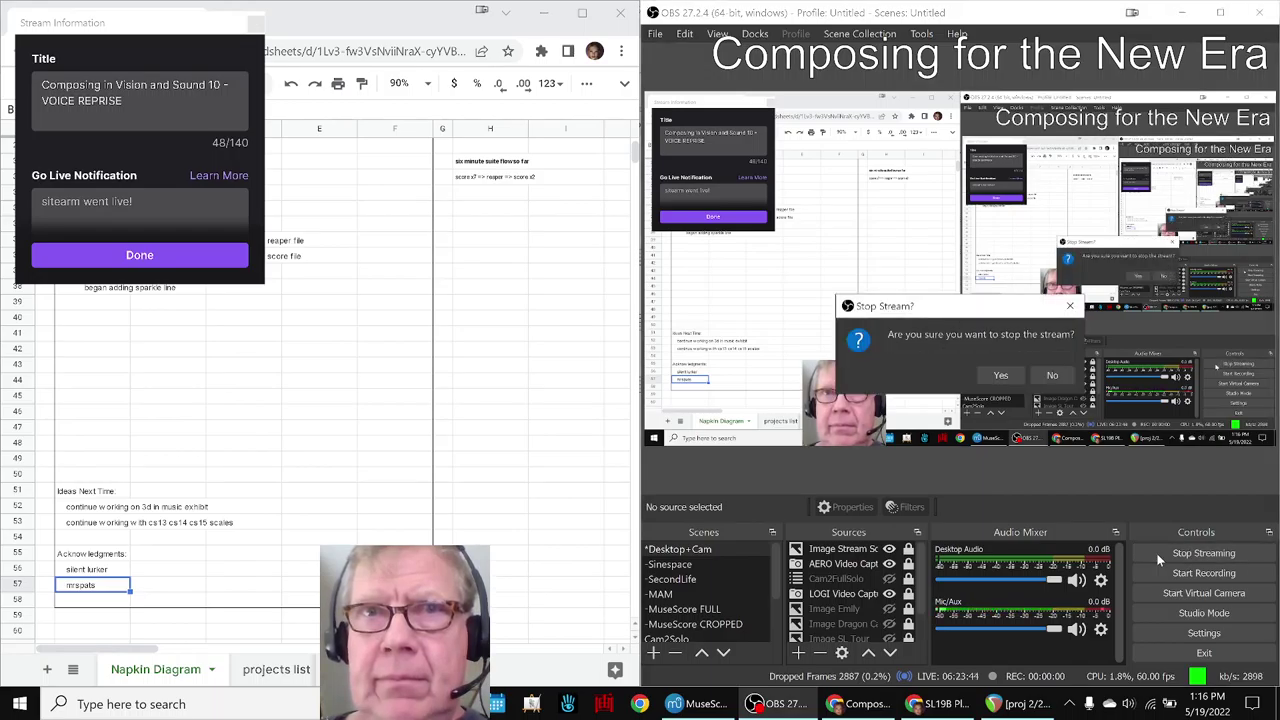